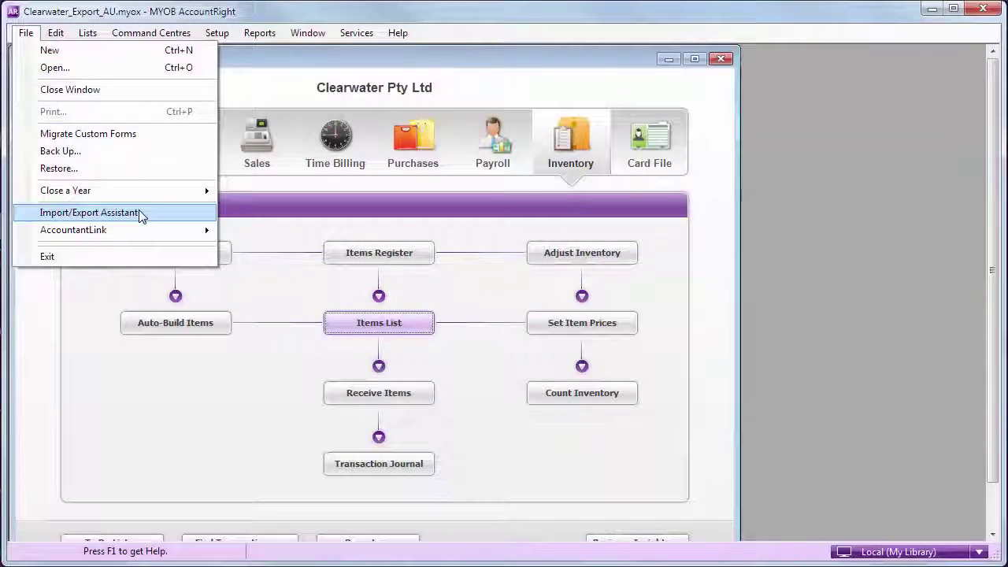
Start an Items export in the Import/Export Assistant and advance to the Format step
click(142, 218)
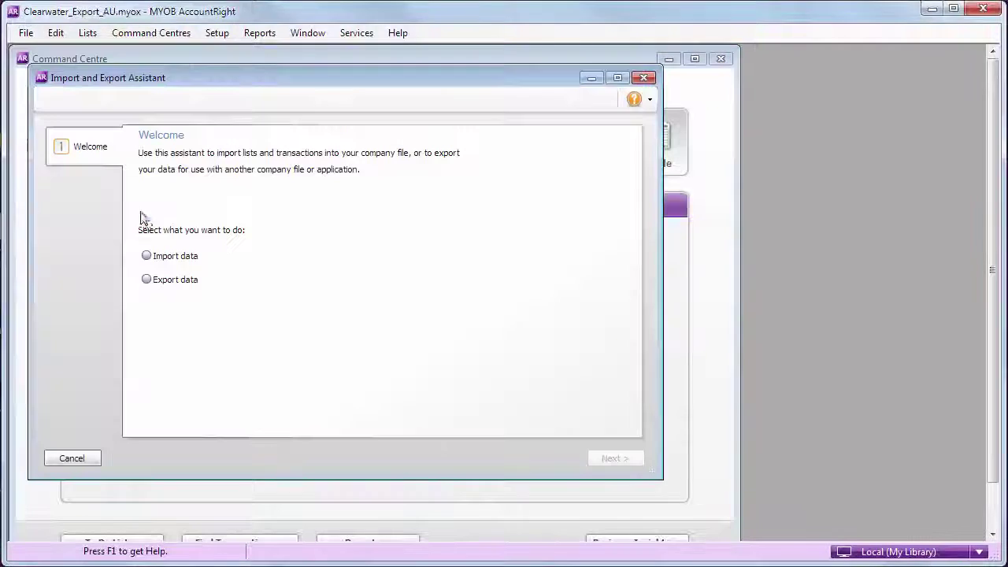
click(147, 280)
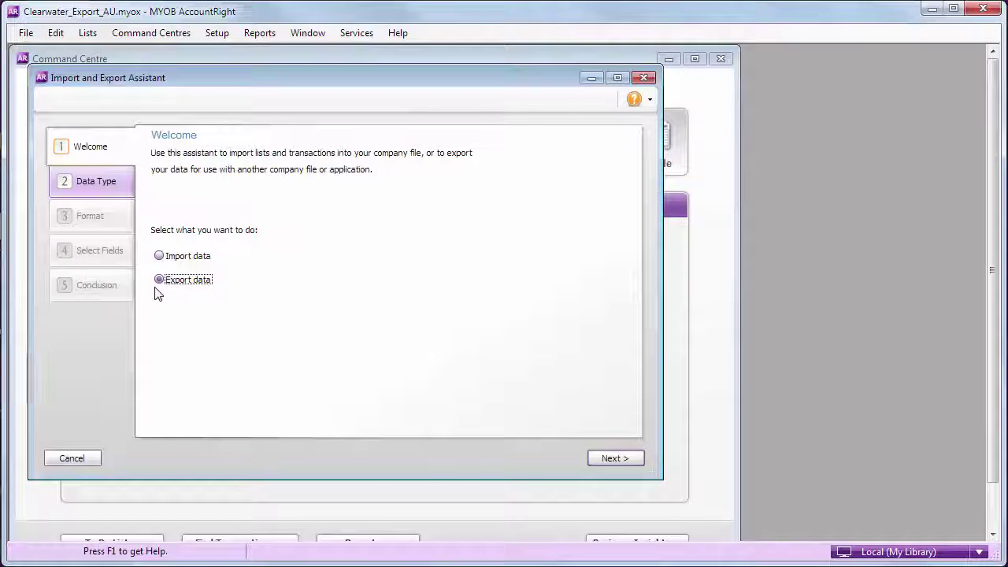
click(614, 457)
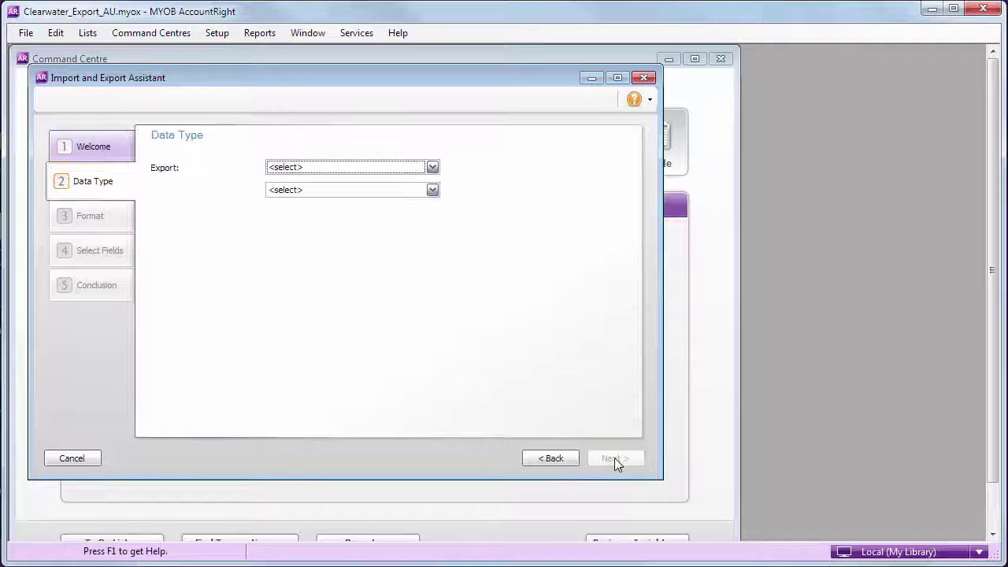
click(435, 169)
click(412, 220)
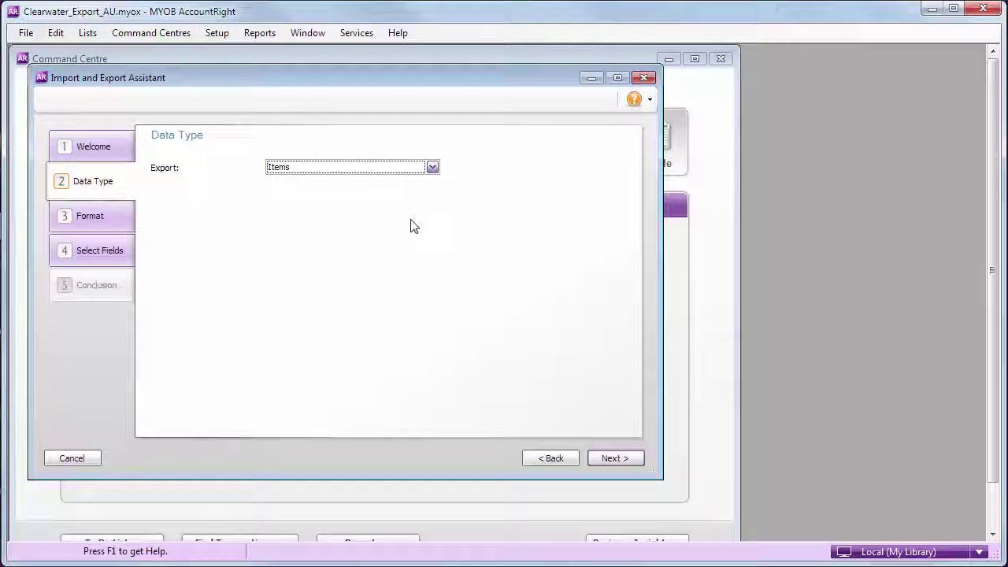
click(611, 458)
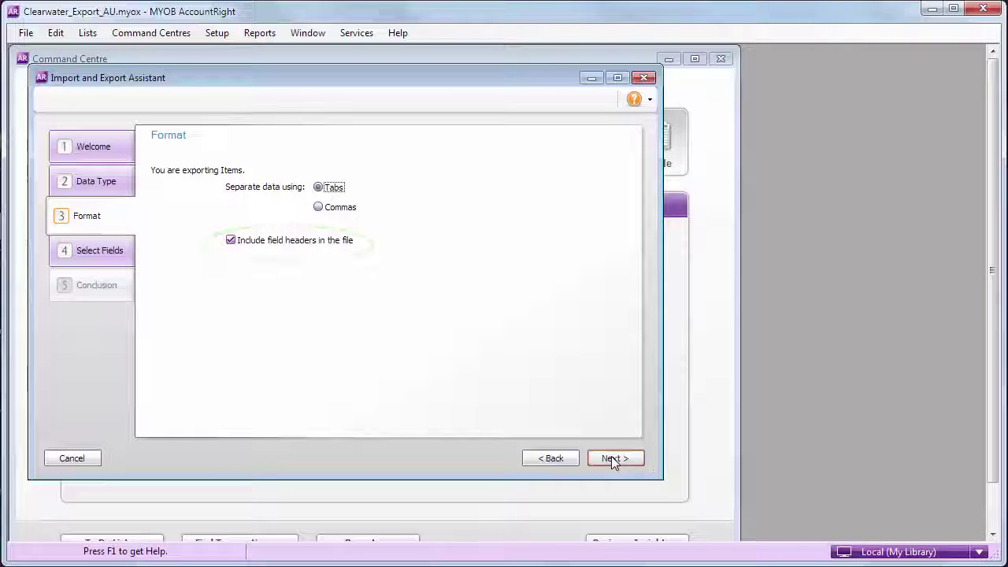
Add Item Number, Item Name and Selling Price to the export fields, then export them
click(612, 459)
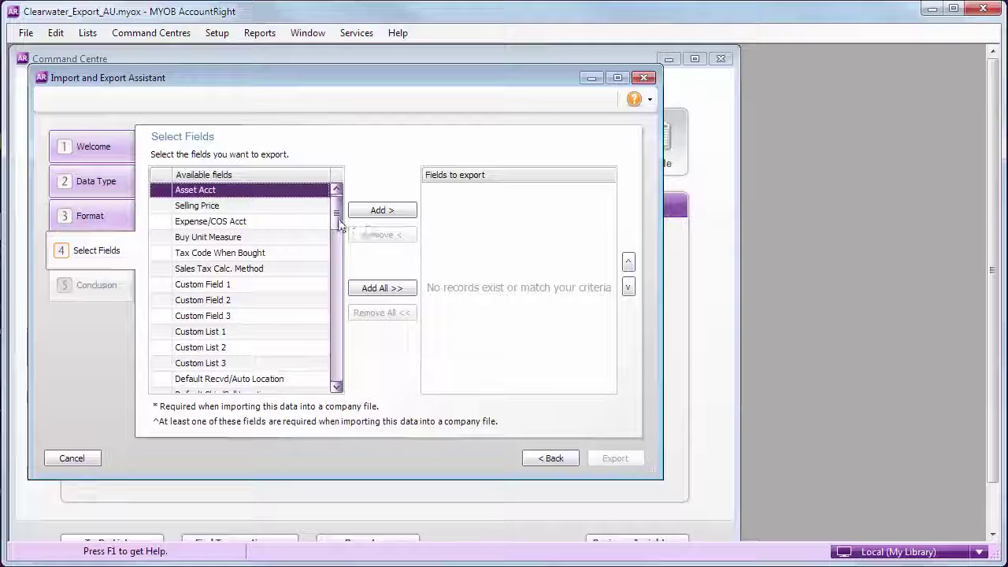
drag(338, 226, 337, 274)
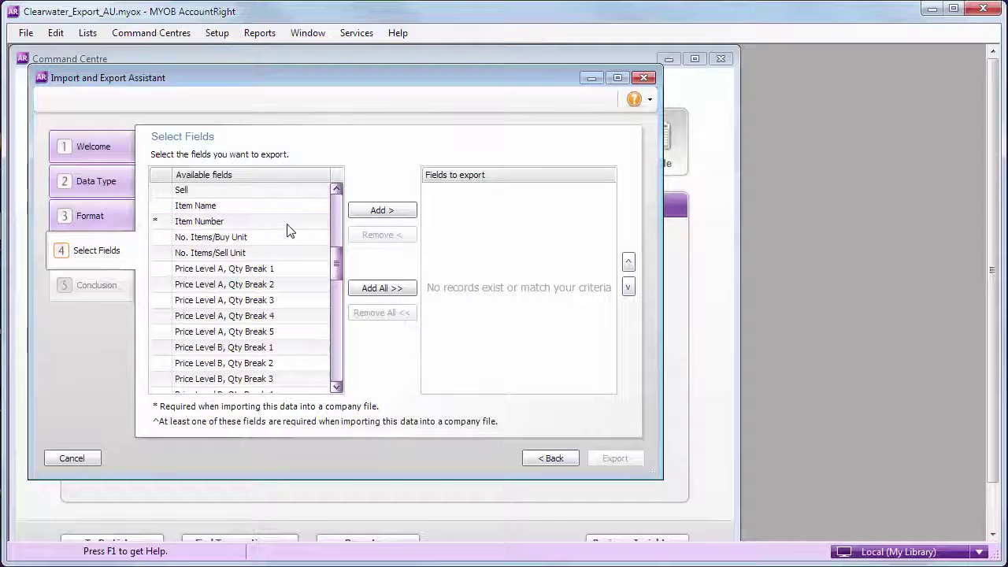
click(288, 228)
click(382, 210)
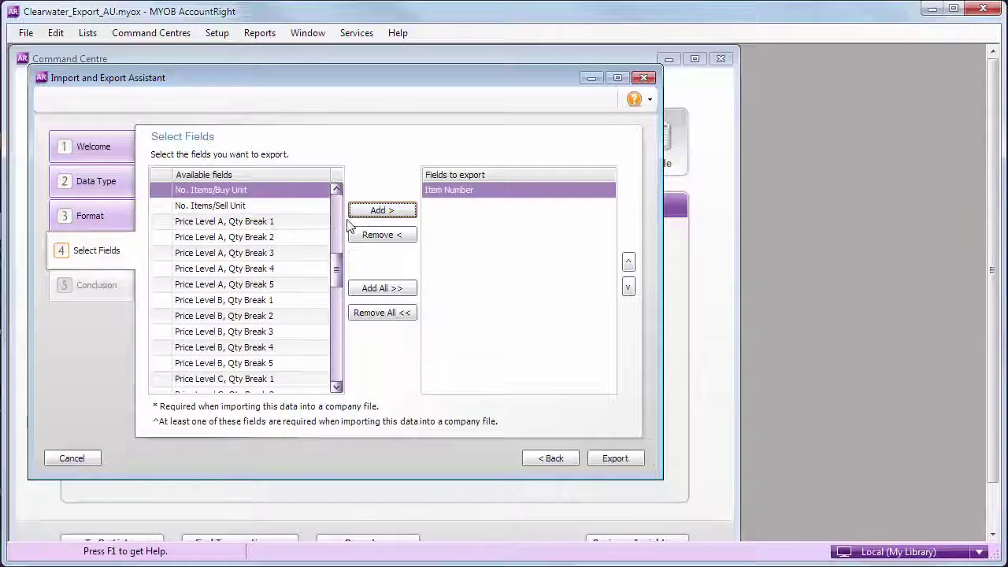
drag(338, 276, 342, 231)
click(317, 331)
click(383, 212)
drag(337, 268, 336, 214)
click(292, 206)
click(367, 212)
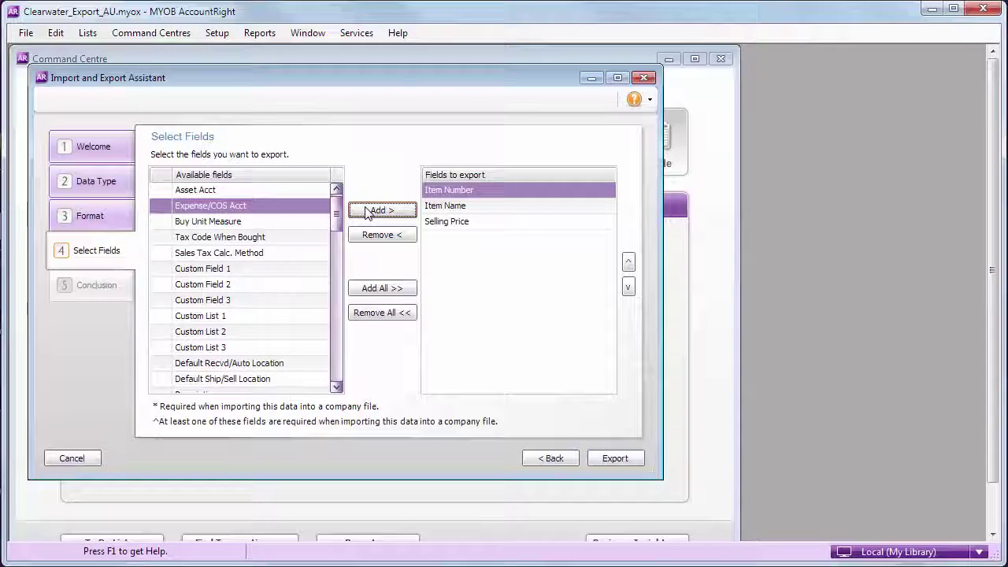
click(634, 464)
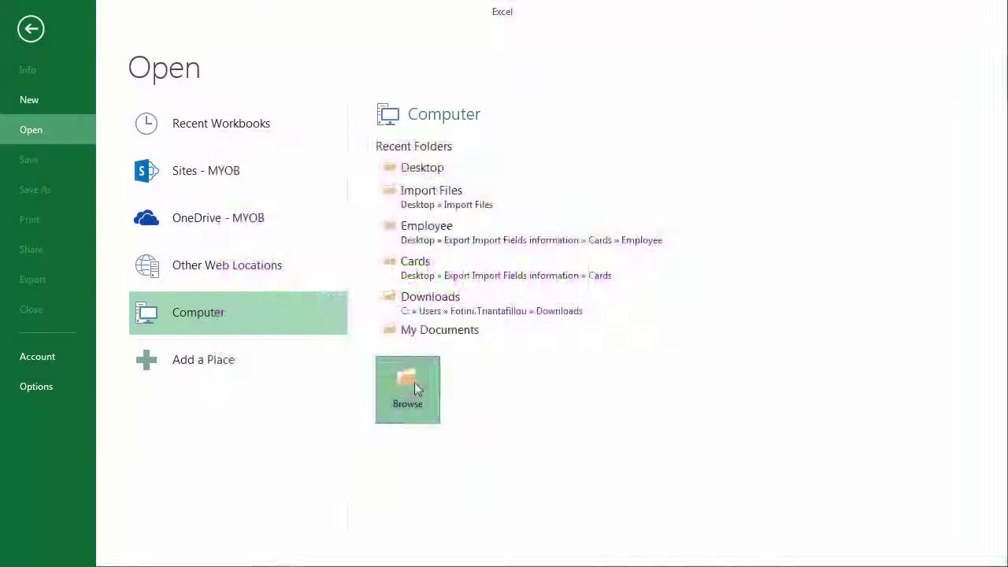
Open the ITEM text file from the Desktop, keeping All Files as the file type
click(406, 384)
click(684, 436)
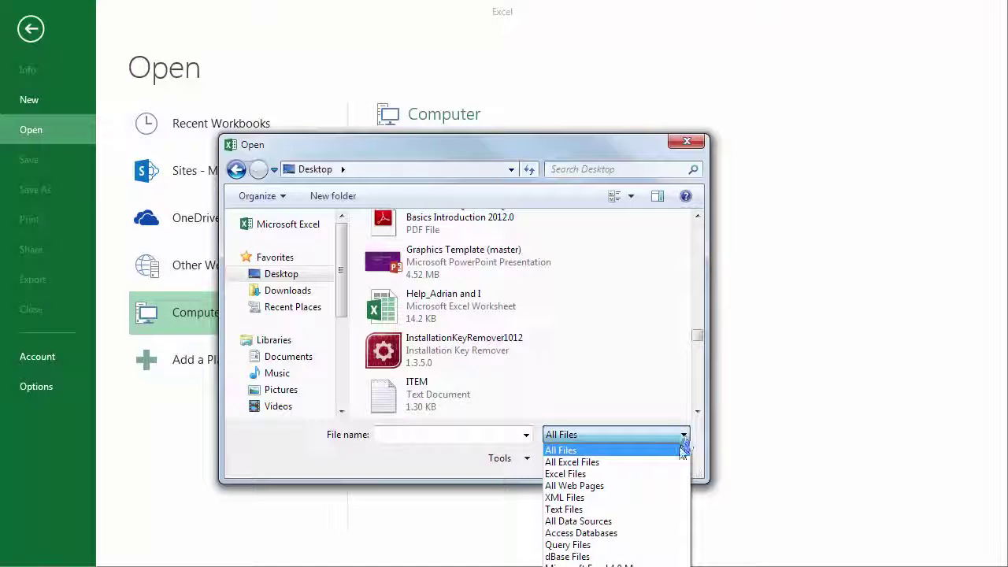
click(679, 451)
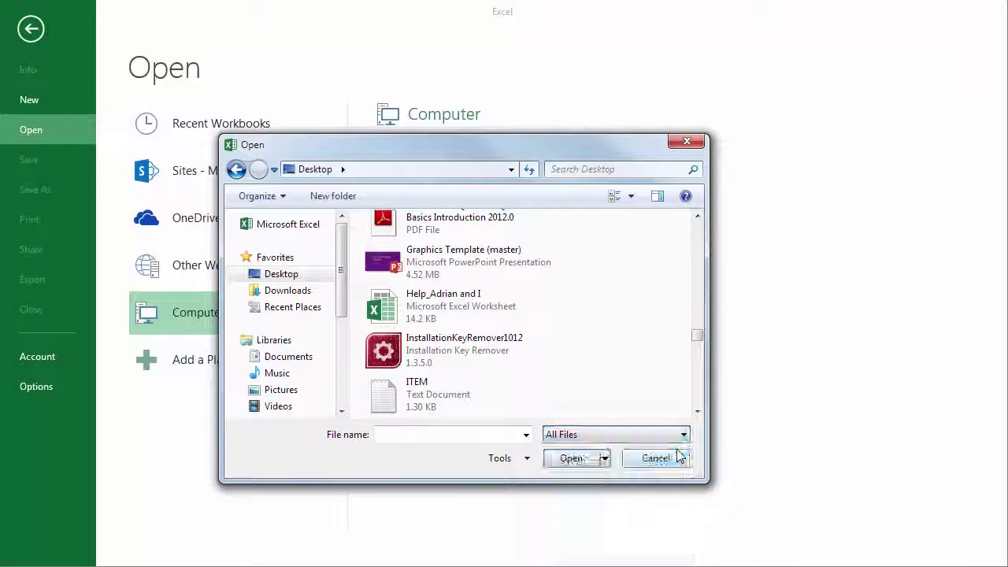
click(421, 394)
click(571, 457)
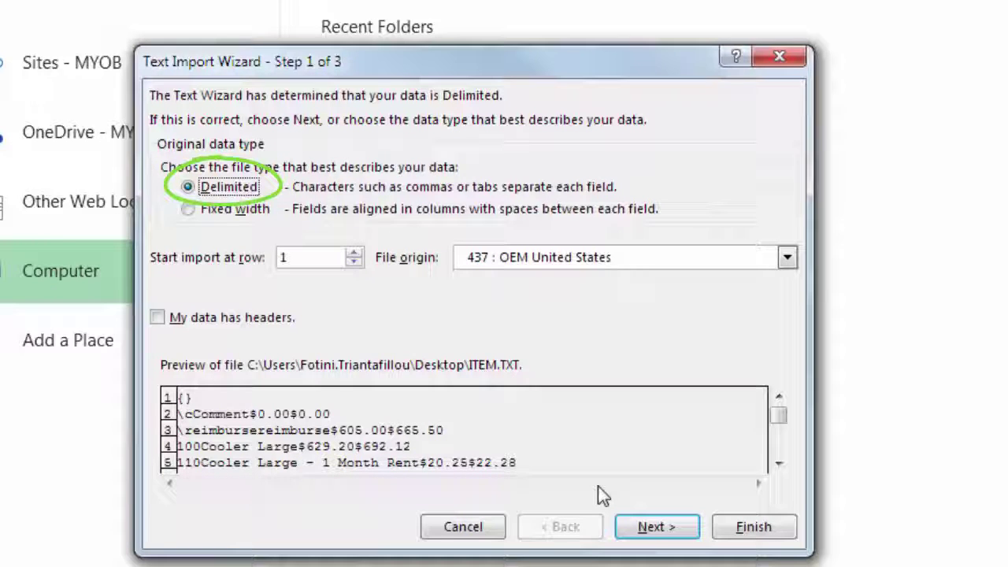
Import ITEM.TXT with the Tab delimiter and General column format
click(650, 527)
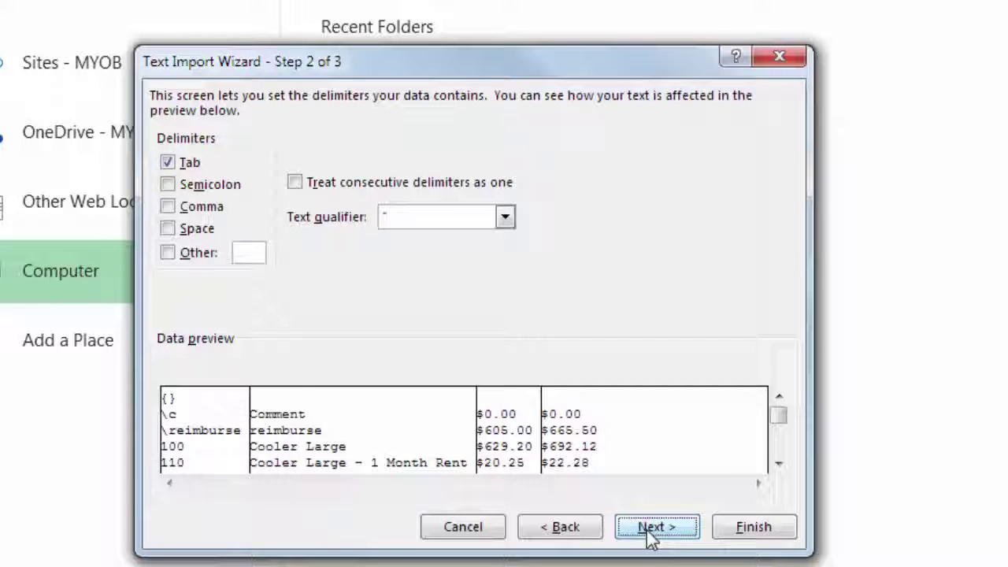
click(651, 531)
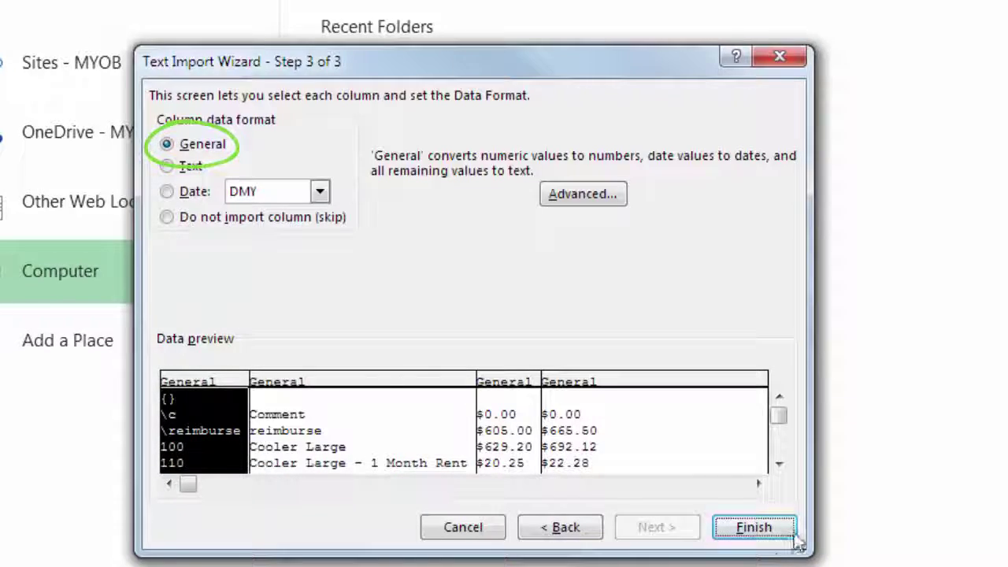
click(753, 527)
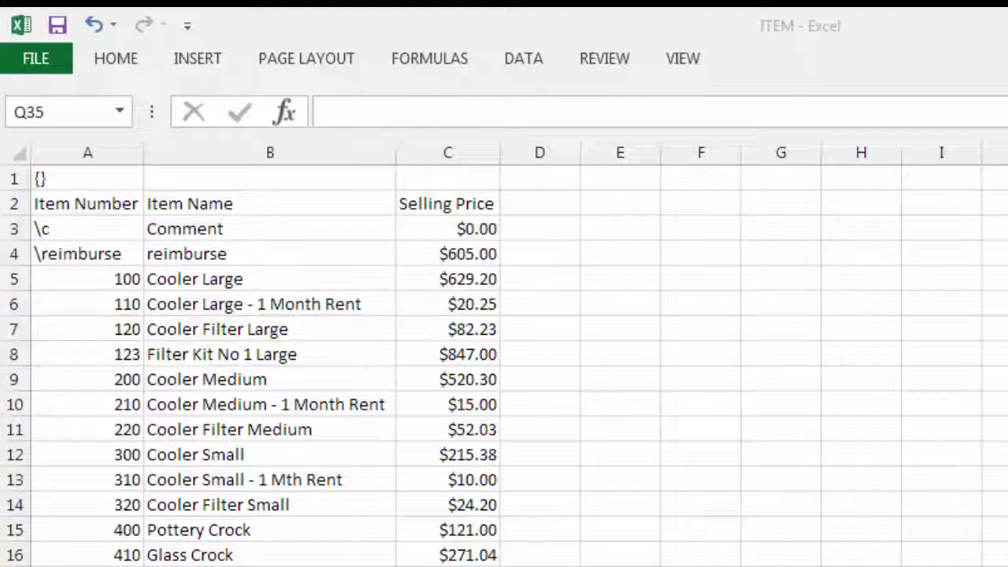
Add a 'New Selling Price' column heading in cell D2
click(545, 204)
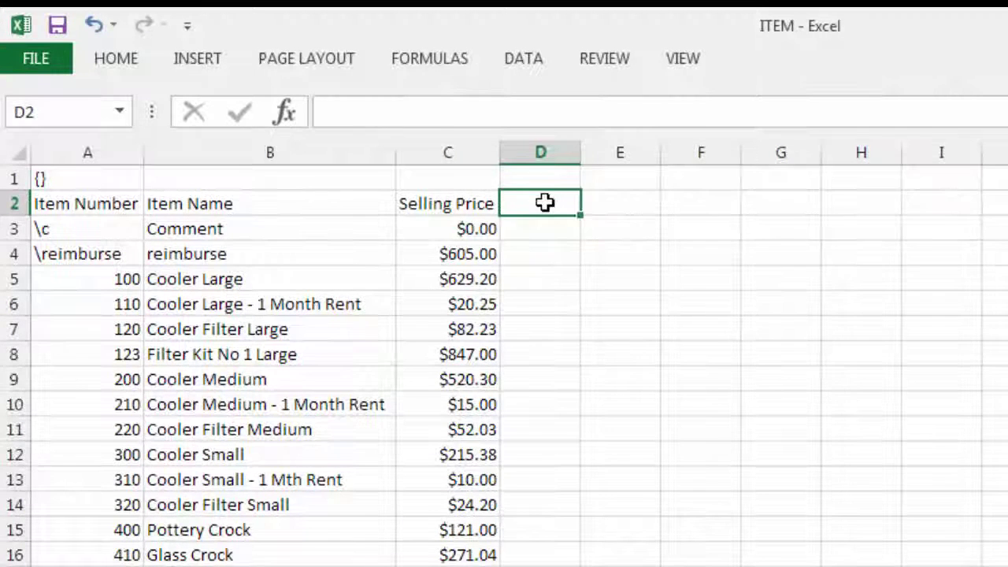
text(New Selling Price)
key(Return)
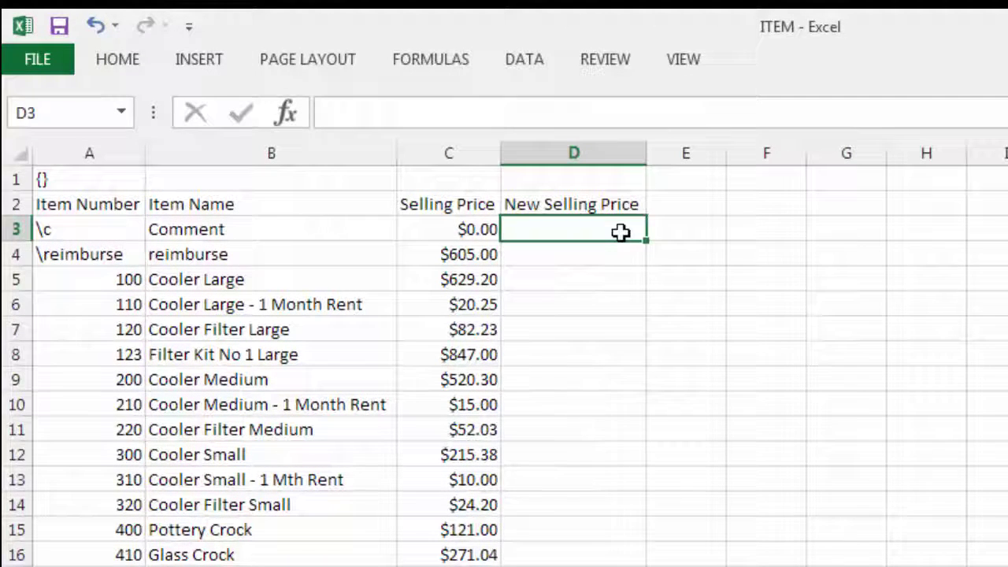
Enter =C3*1.1 in D3 and fill it down column D to the last item
text(=C3)
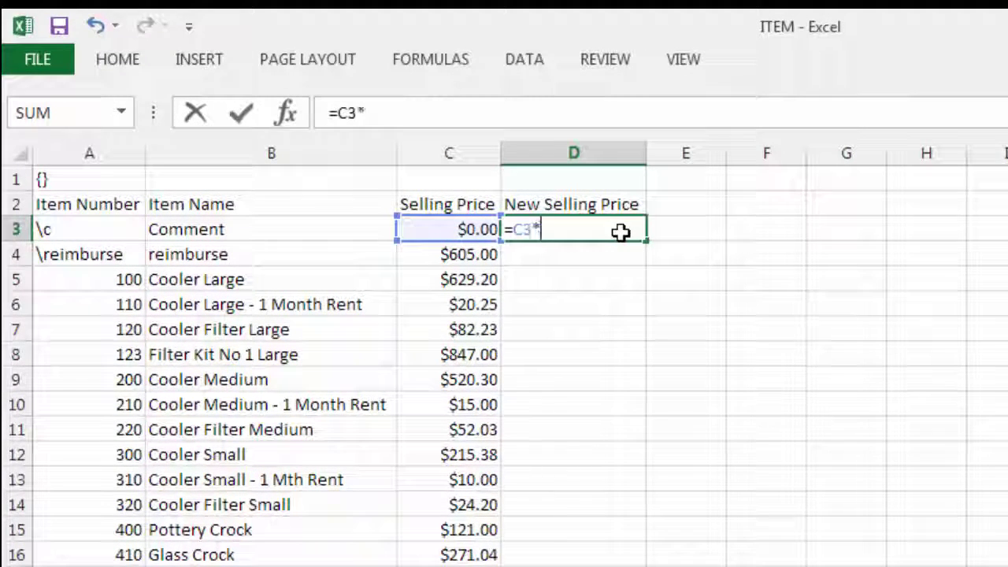
text(*1.1)
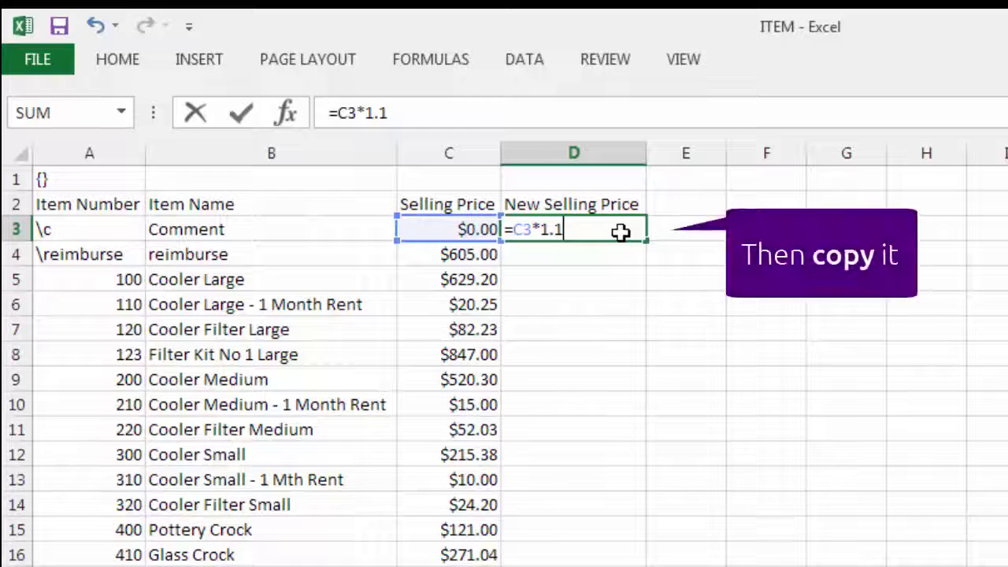
key(Tab)
click(626, 230)
drag(645, 239, 645, 566)
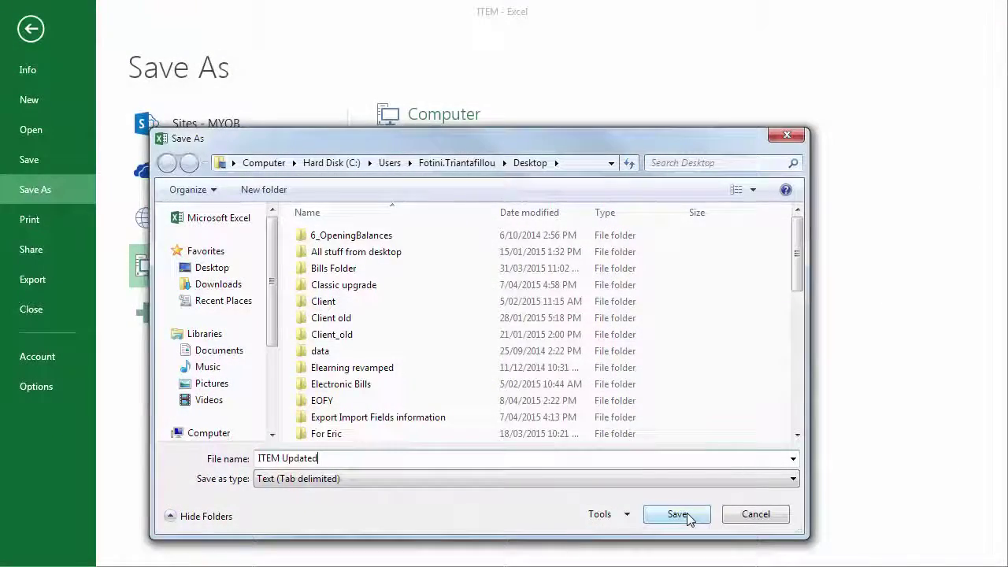
Save the sheet as ITEM Updated in Text (Tab delimited) format
click(686, 515)
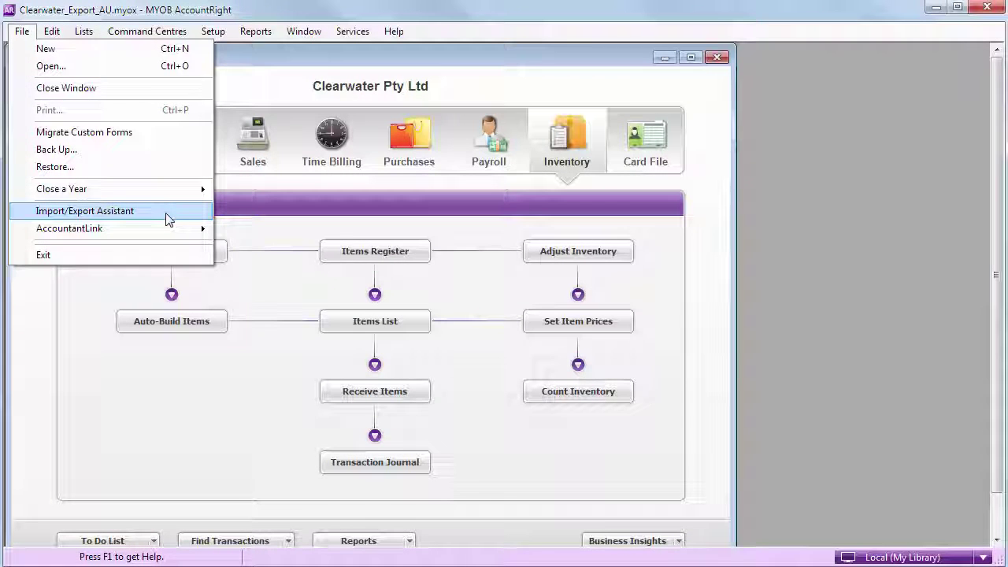
Begin an Items import in the Import/Export Assistant
click(166, 219)
click(146, 256)
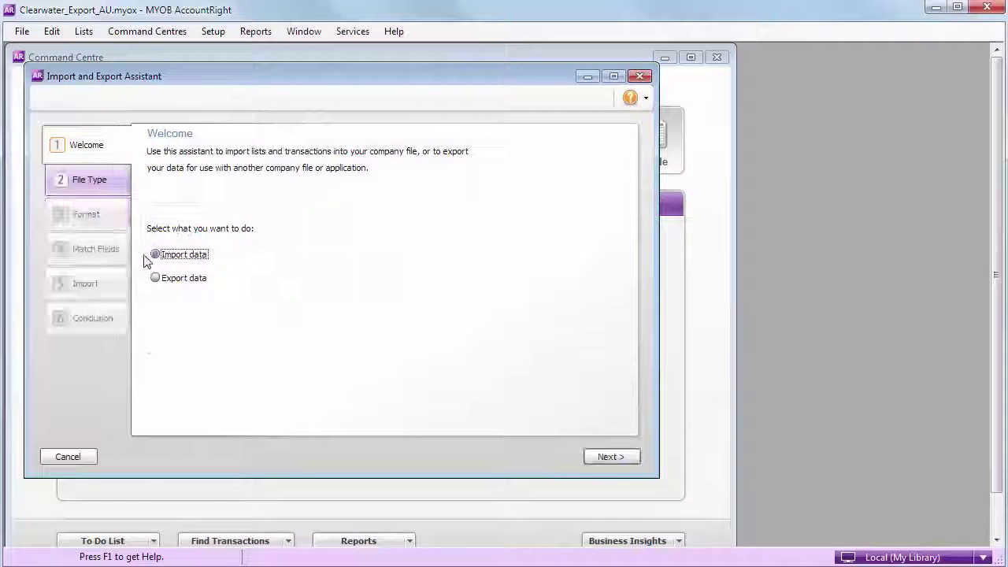
click(596, 457)
click(374, 174)
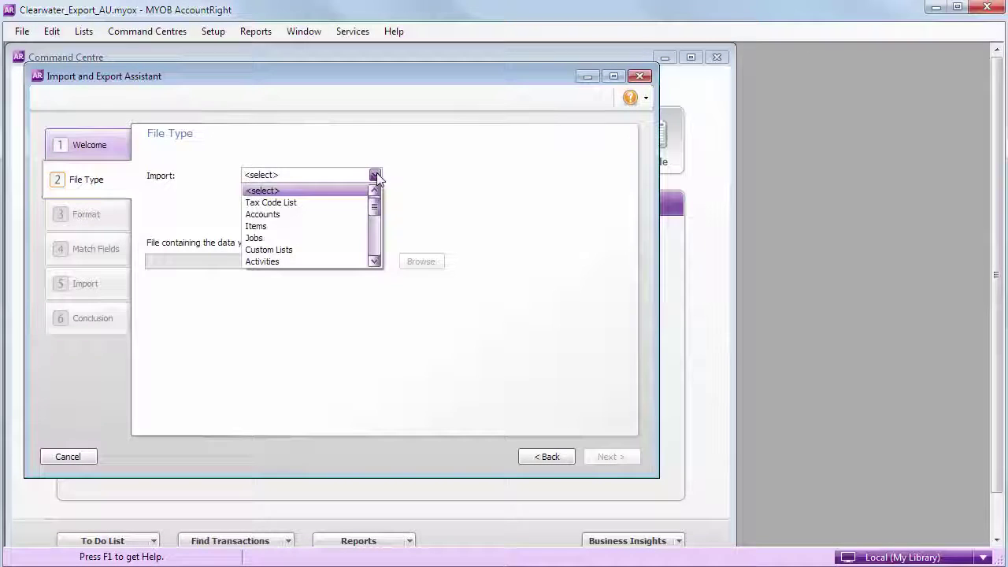
click(353, 228)
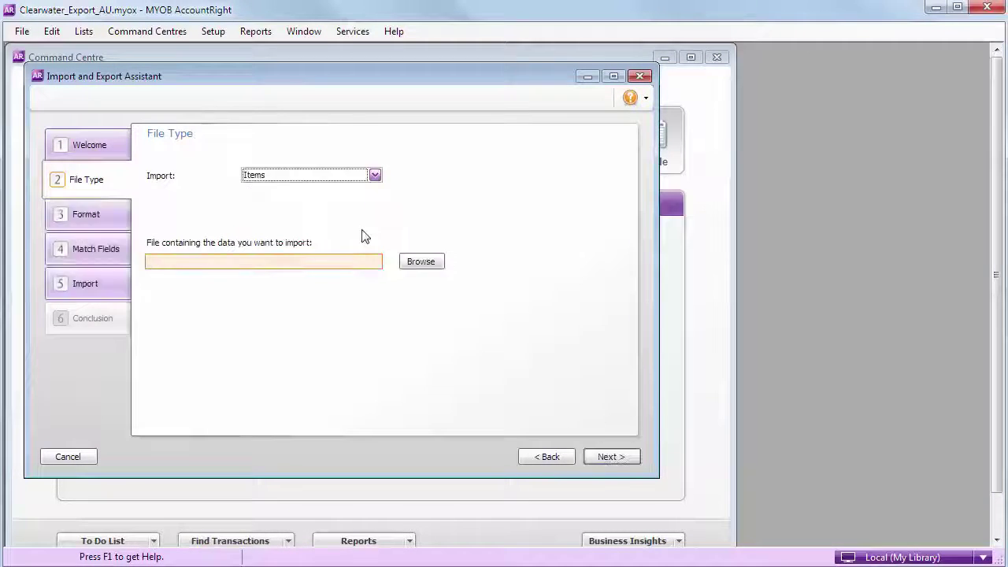
Use ITEM Updated.txt as the import file and set it to update existing items
click(425, 266)
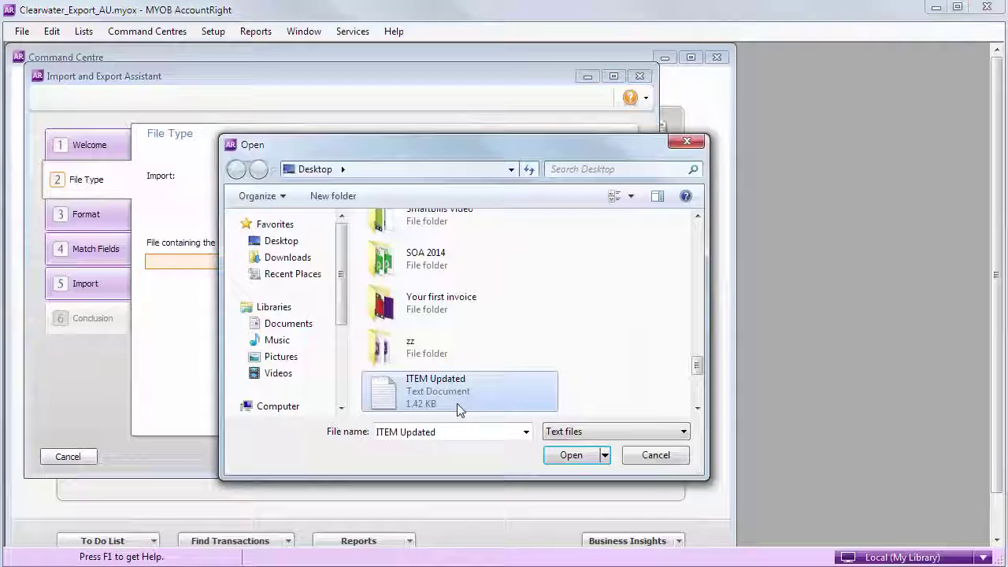
click(573, 455)
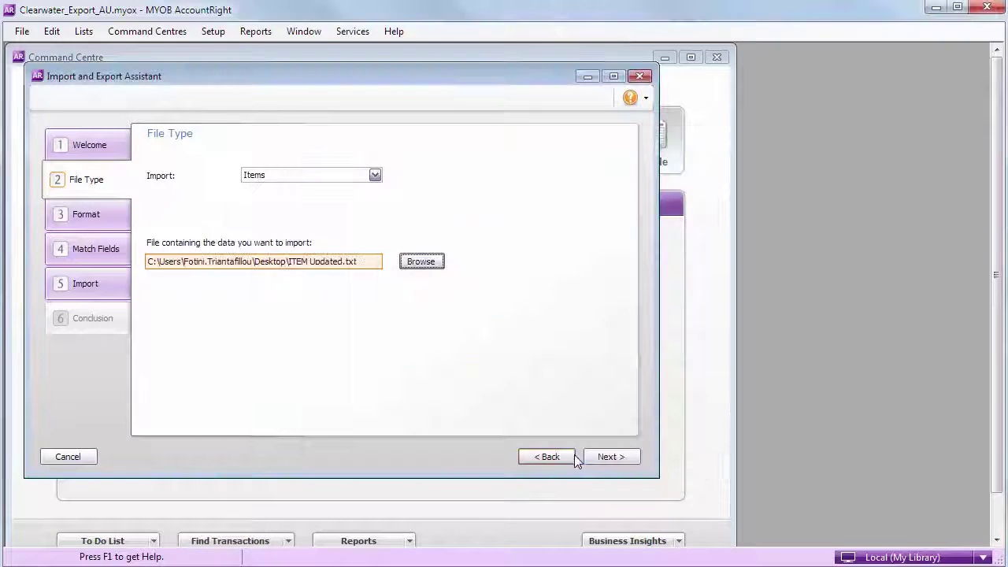
click(621, 459)
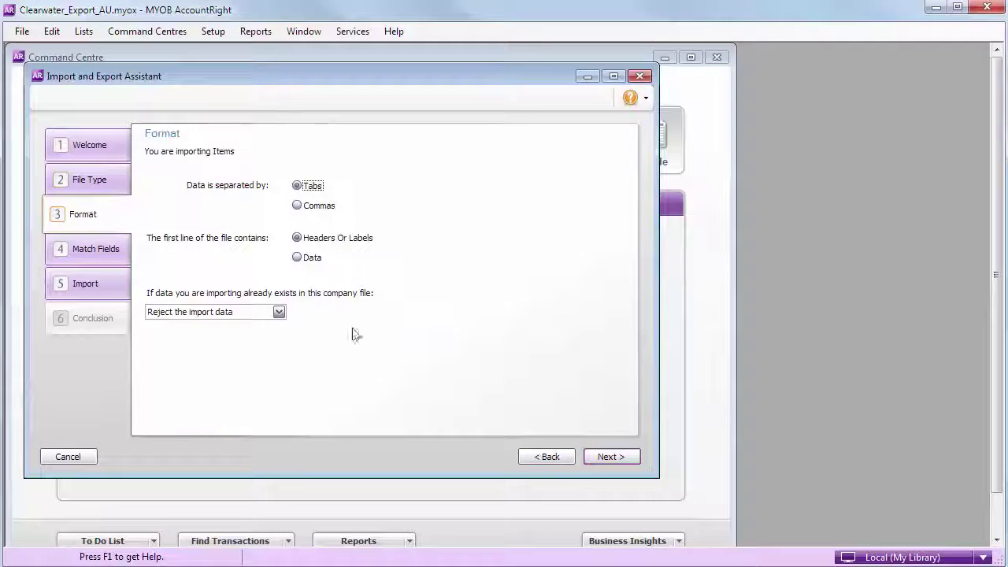
click(281, 315)
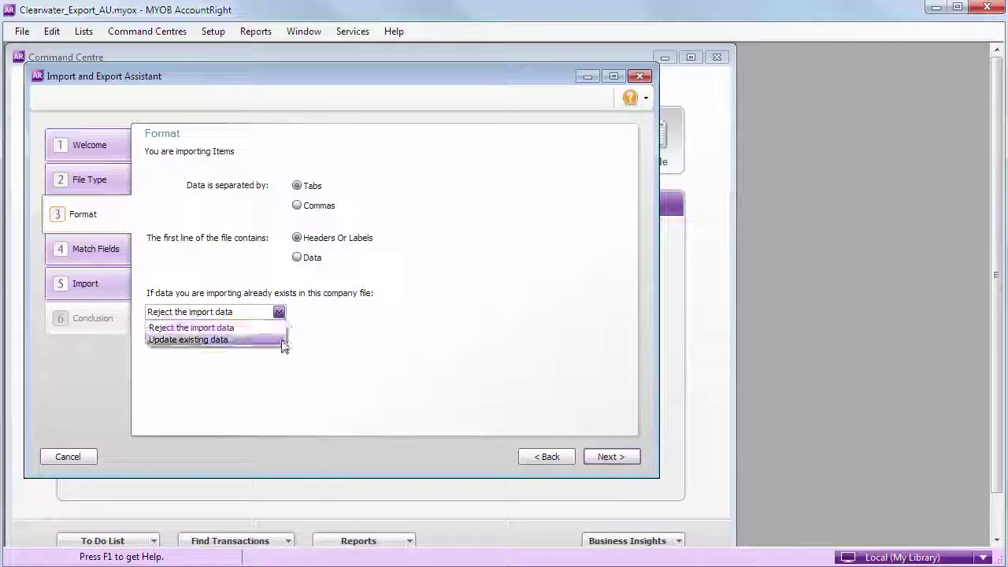
click(281, 339)
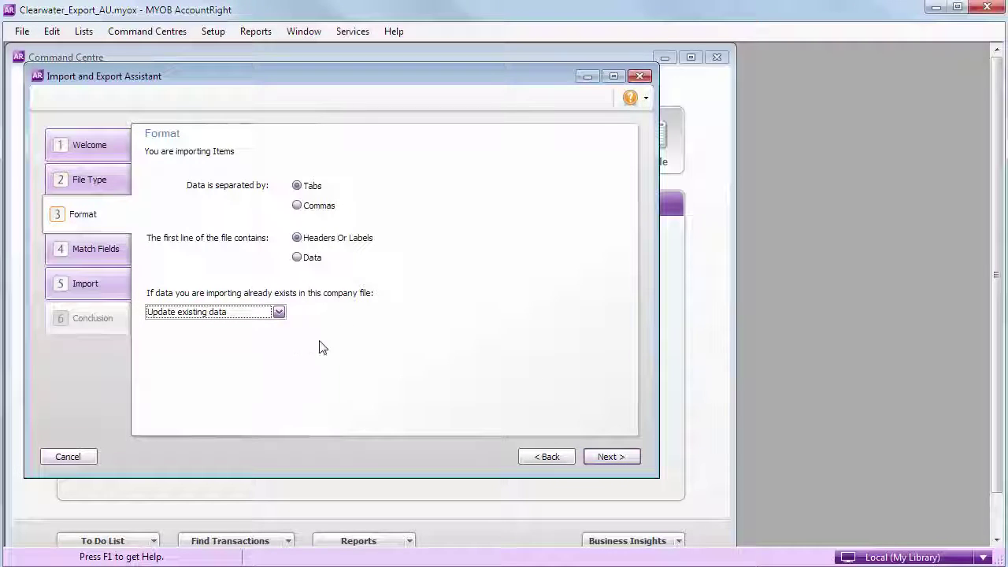
Match Item Number and Item Name to their fields, and New Selling Price to Selling Price
click(617, 460)
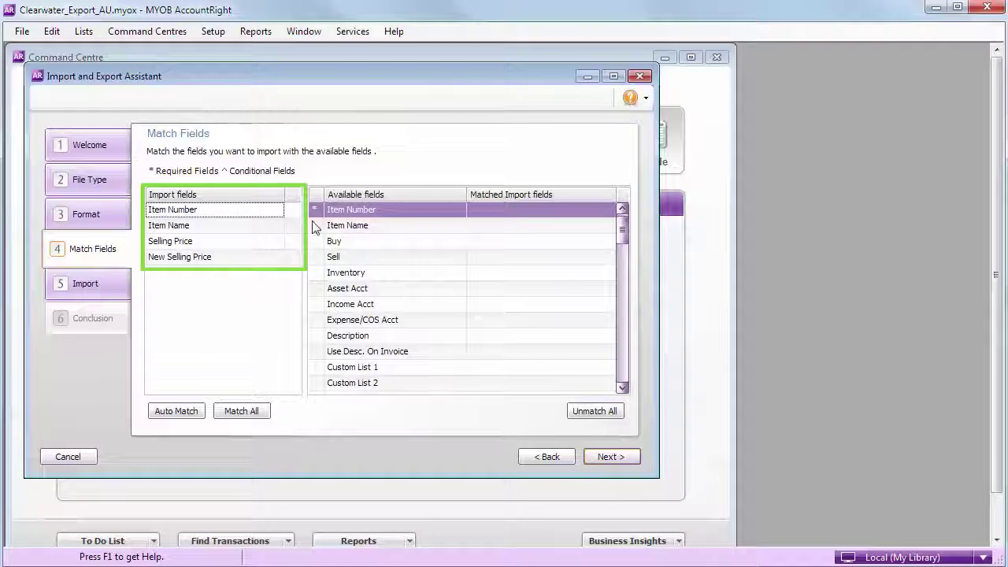
click(253, 212)
click(477, 215)
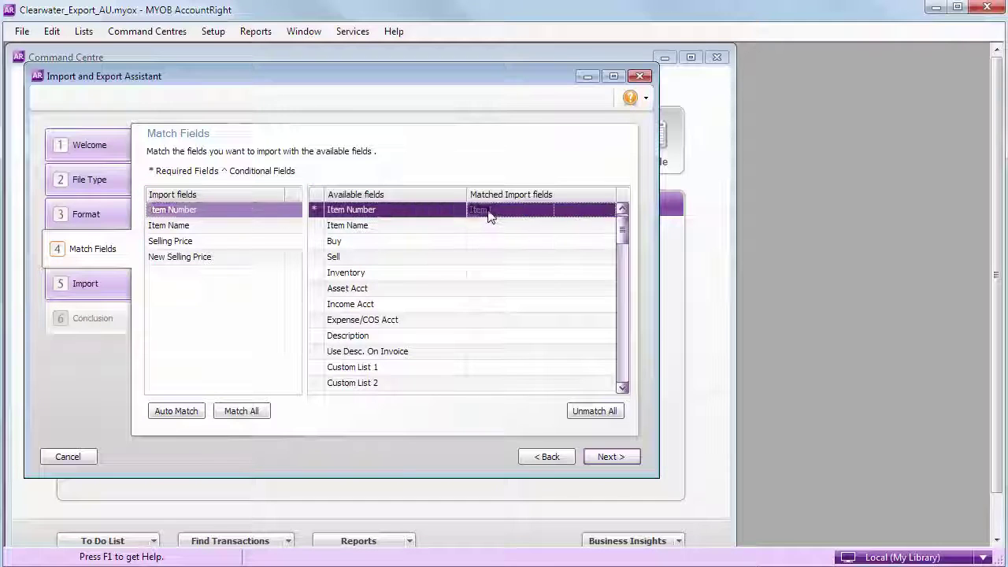
click(260, 228)
click(439, 228)
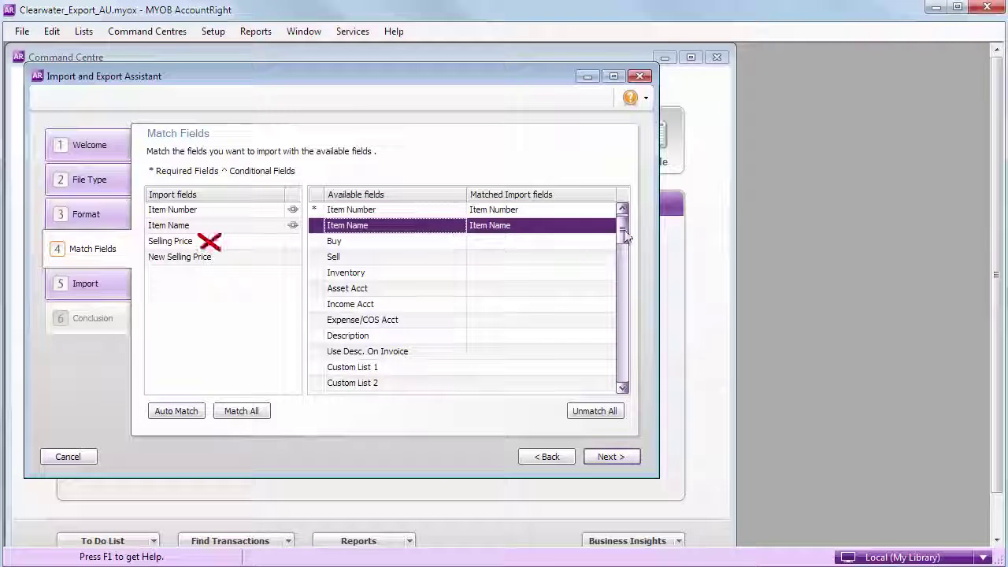
drag(624, 228, 624, 275)
click(242, 264)
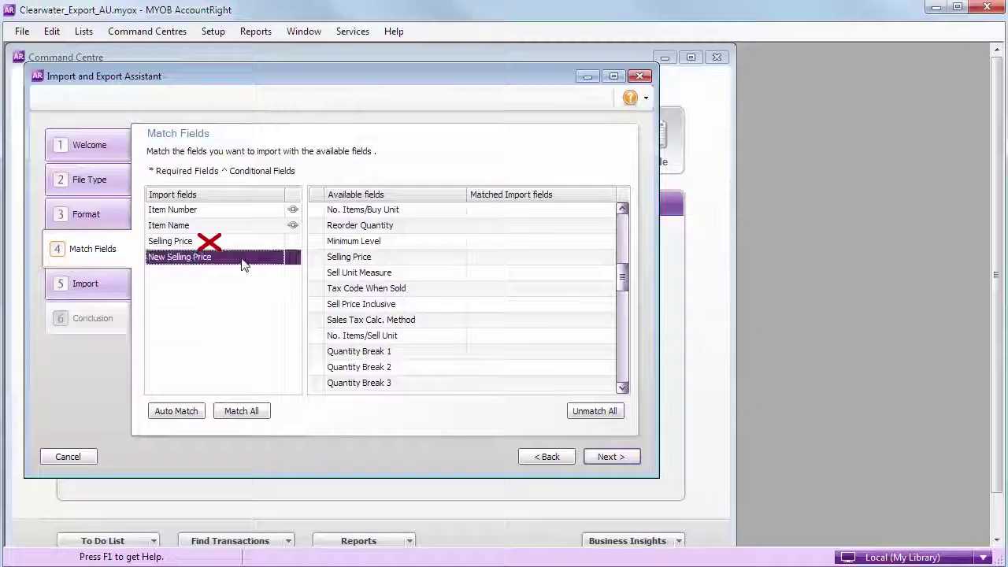
drag(243, 264, 405, 266)
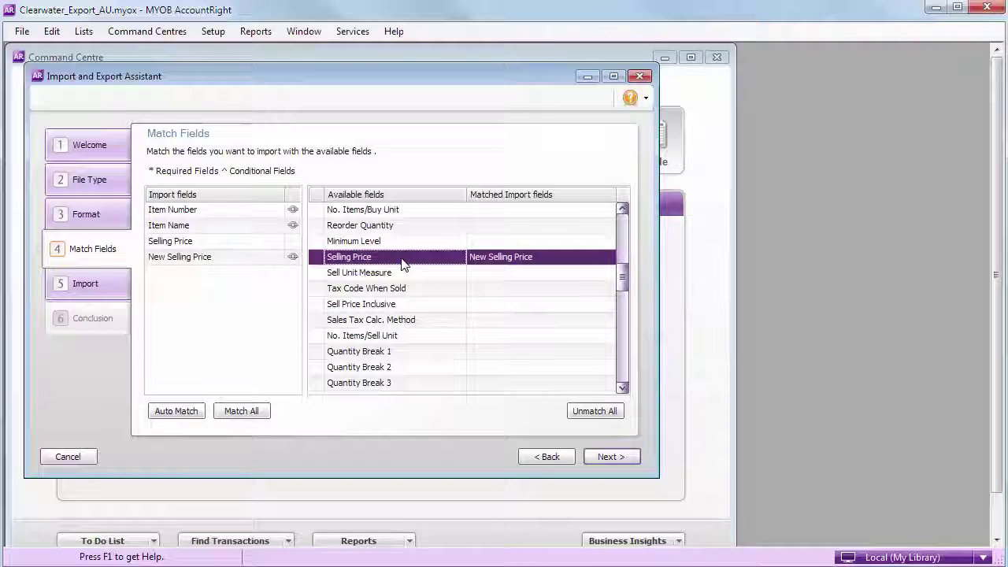
click(606, 455)
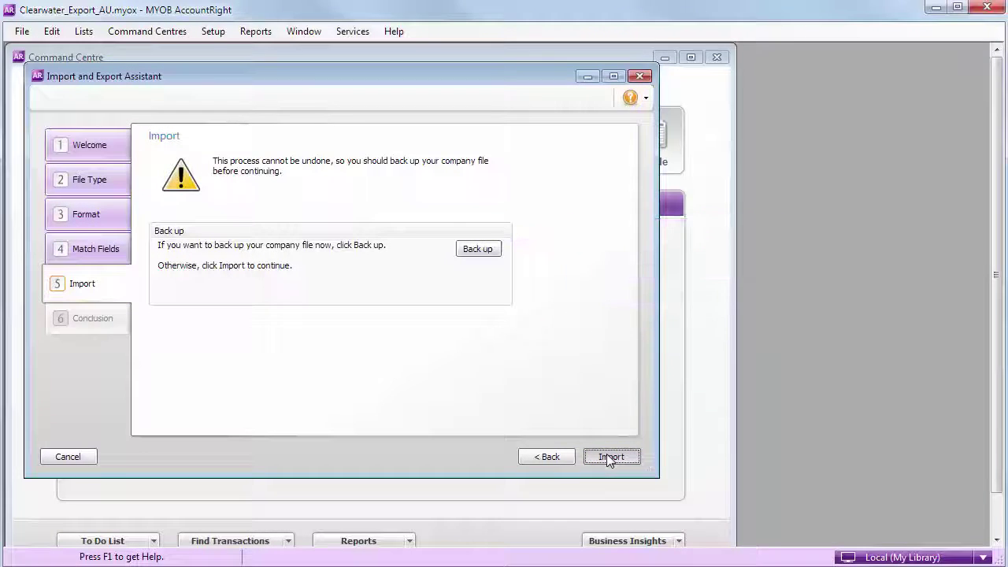
Run the import of the updated item prices into the company file
click(611, 457)
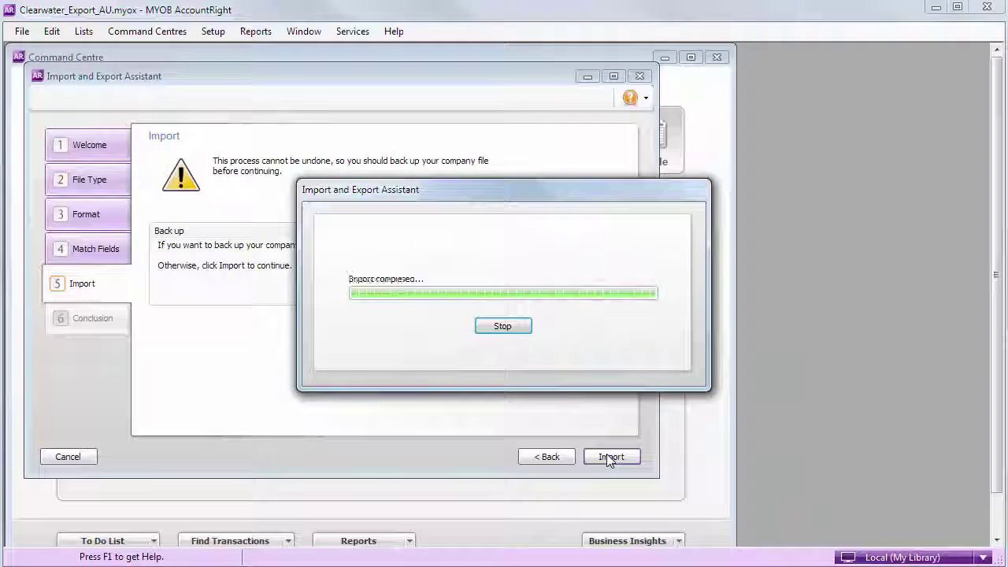